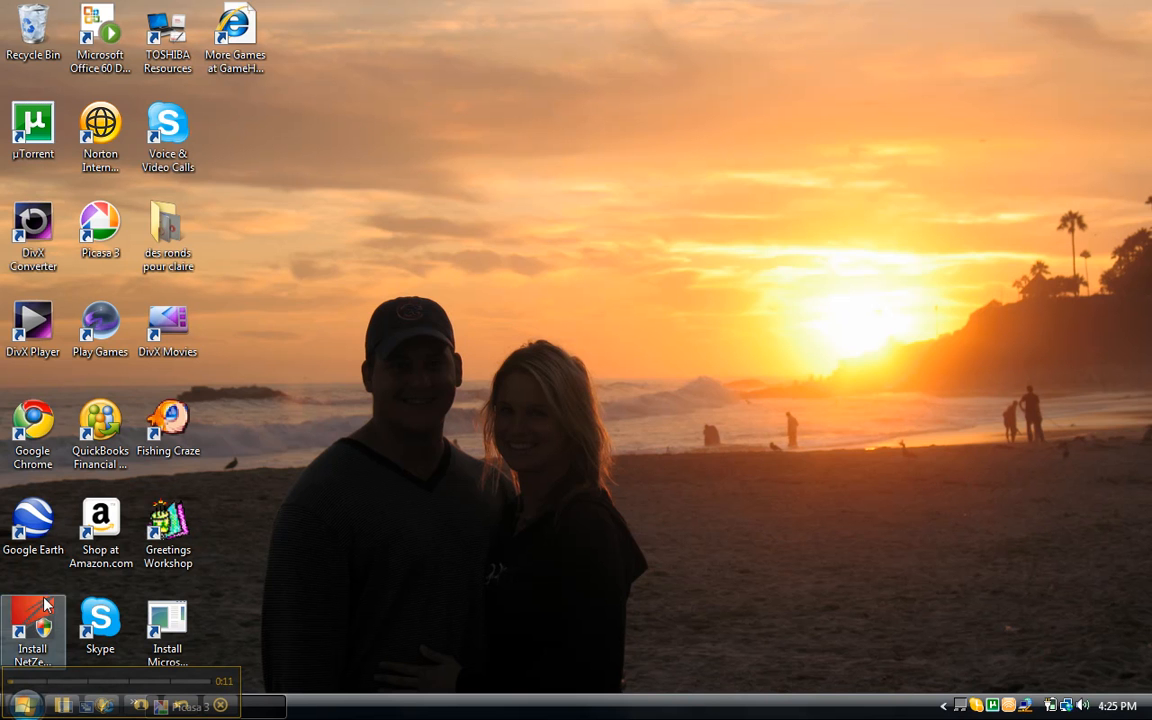
- Launch Picasa 3 and reopen the farmer's market flowers photo from Computers in Education for editing
{"action": "double_click", "coordinate": [98, 248]}
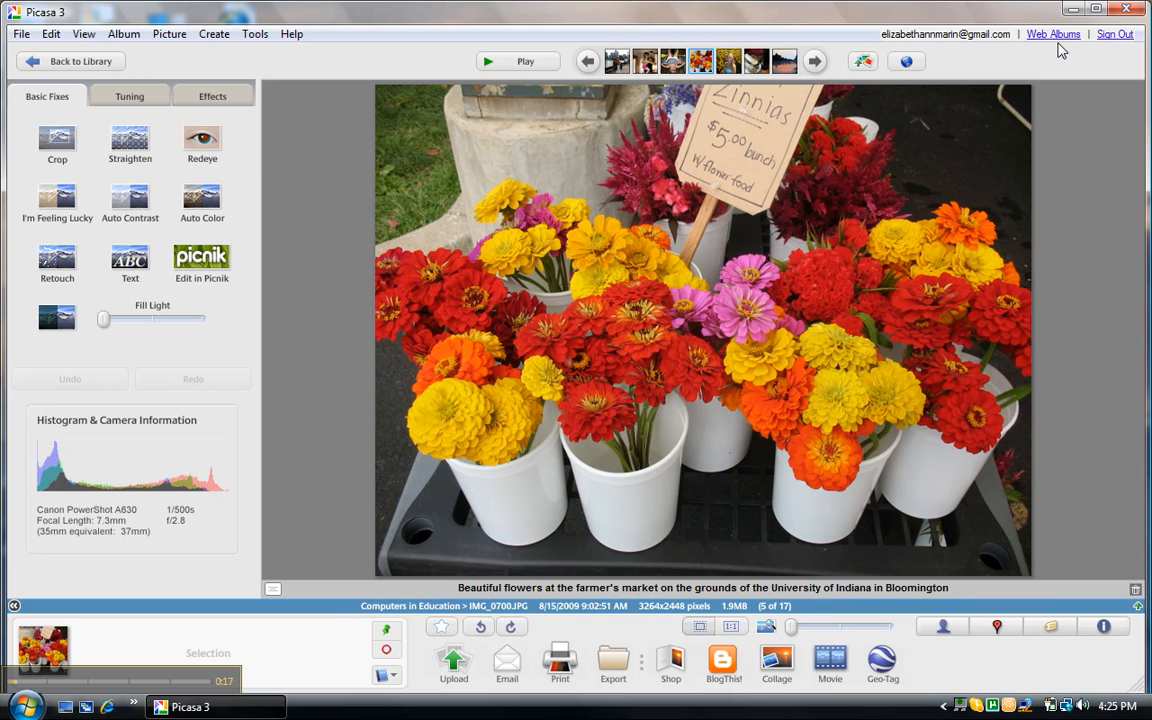
{"action": "left_click", "coordinate": [1127, 12]}
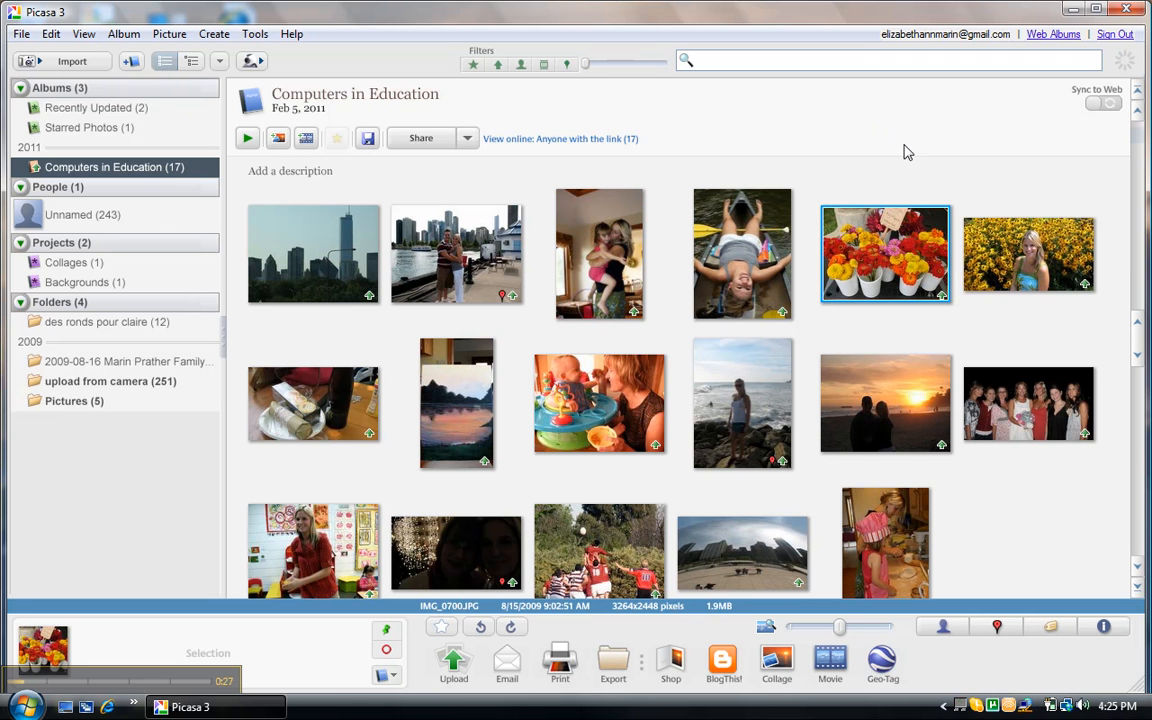
{"action": "double_click", "coordinate": [911, 287]}
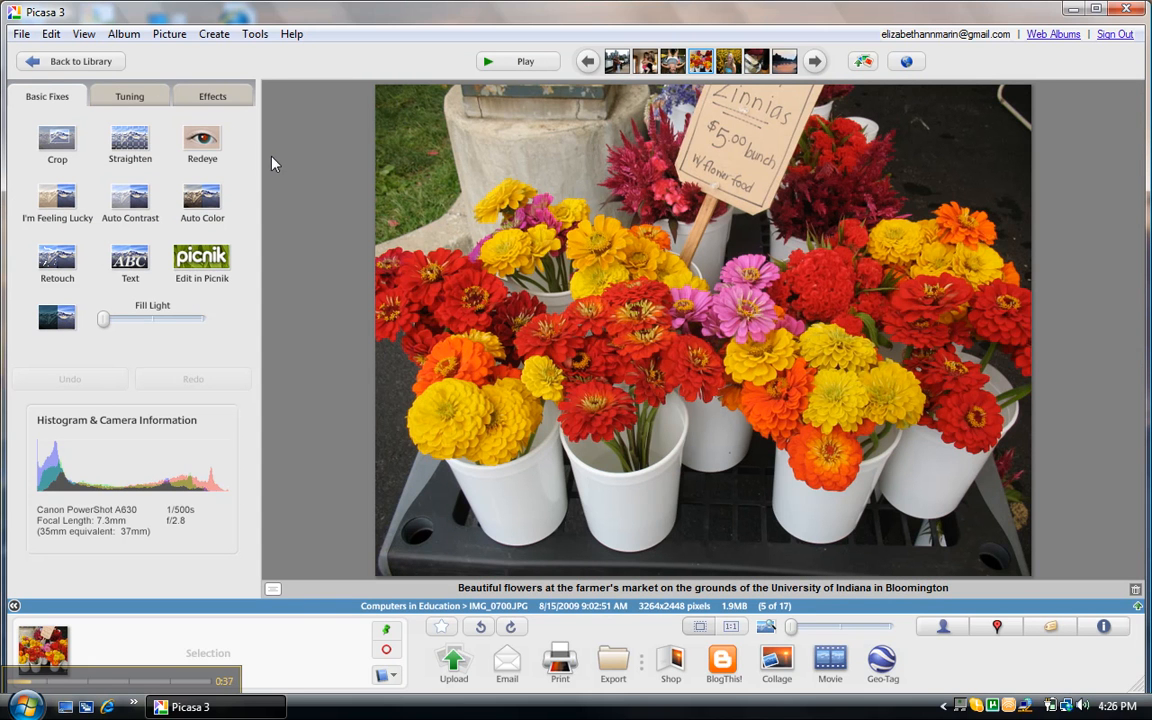
- Bring up the File menu over the open flowers photo
{"action": "left_click", "coordinate": [23, 38]}
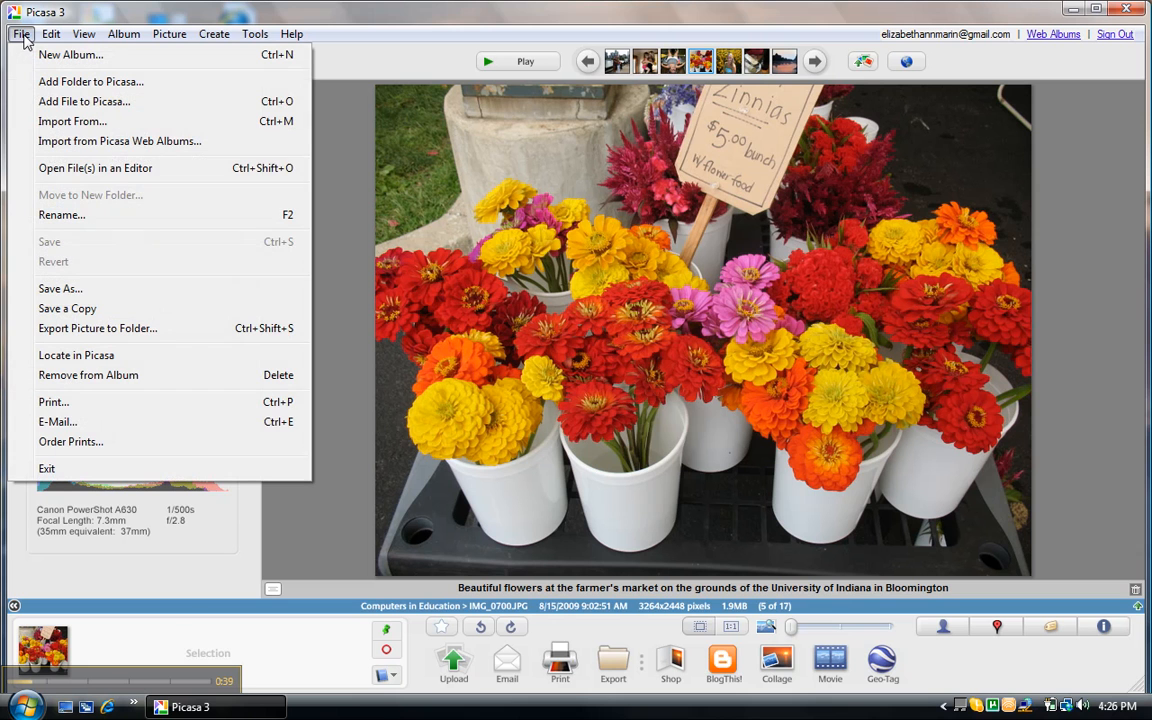
- Save the photo via Save As to the Desktop as 'flowers', replacing the IMG_0700 name
{"action": "left_click", "coordinate": [72, 292]}
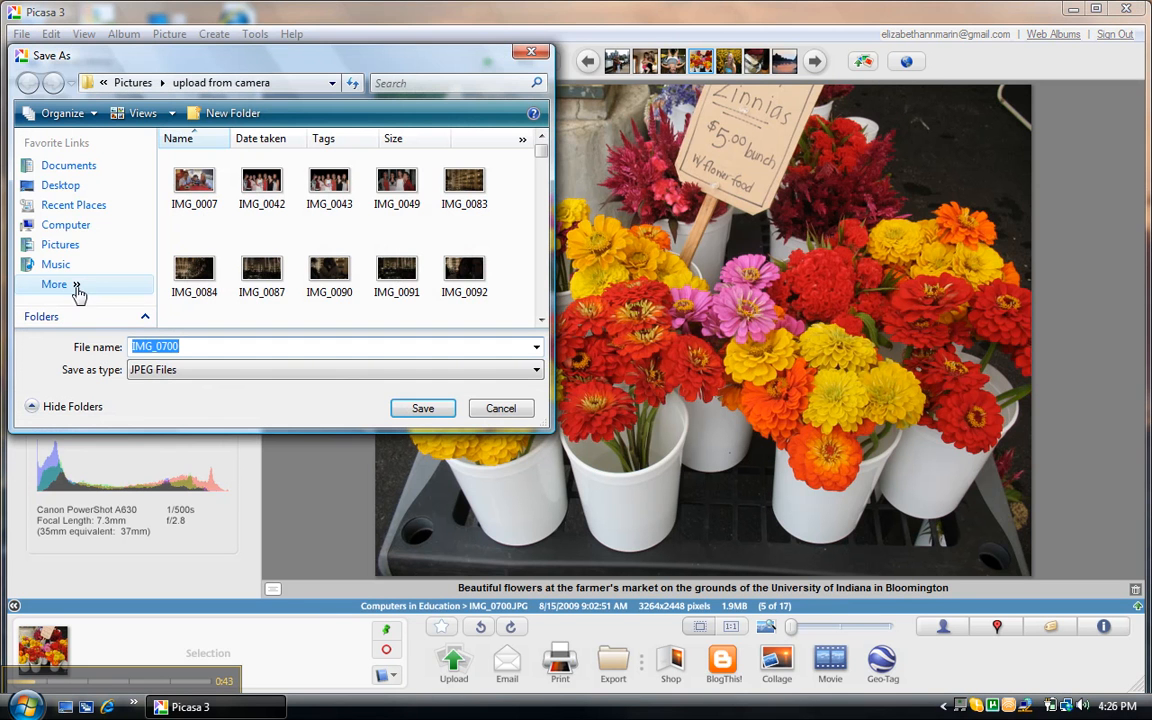
{"action": "left_click", "coordinate": [72, 190]}
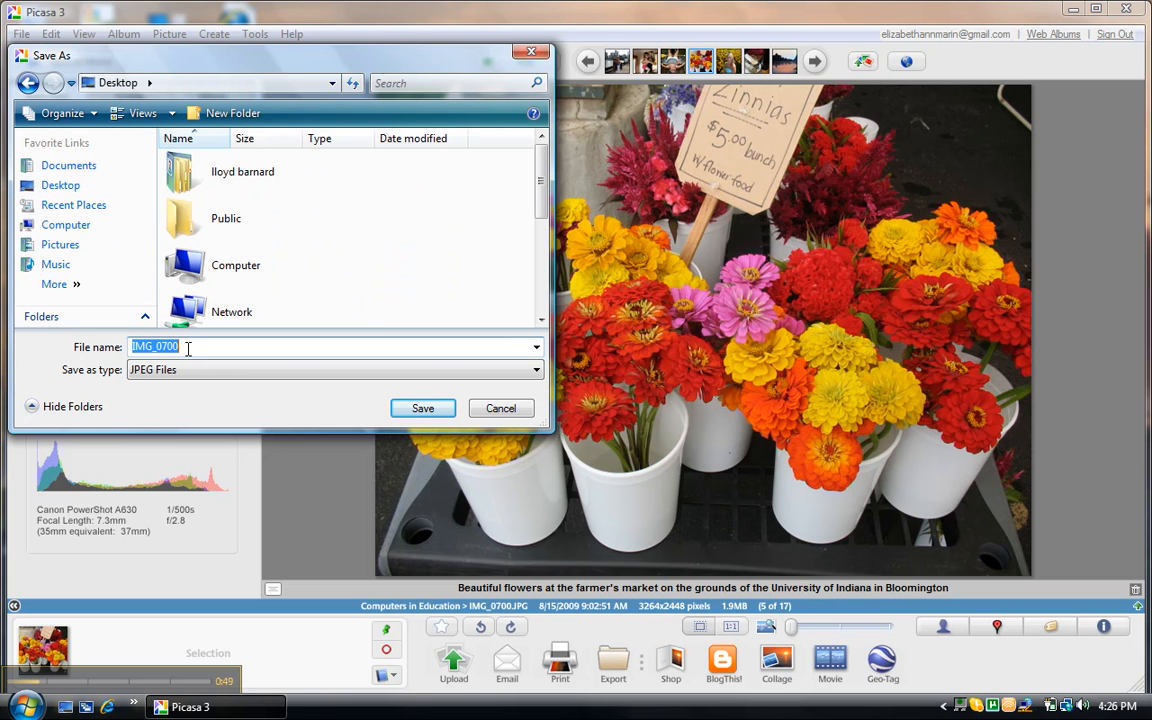
{"action": "key", "text": "BackSpace"}
{"action": "type", "text": "flowe"}
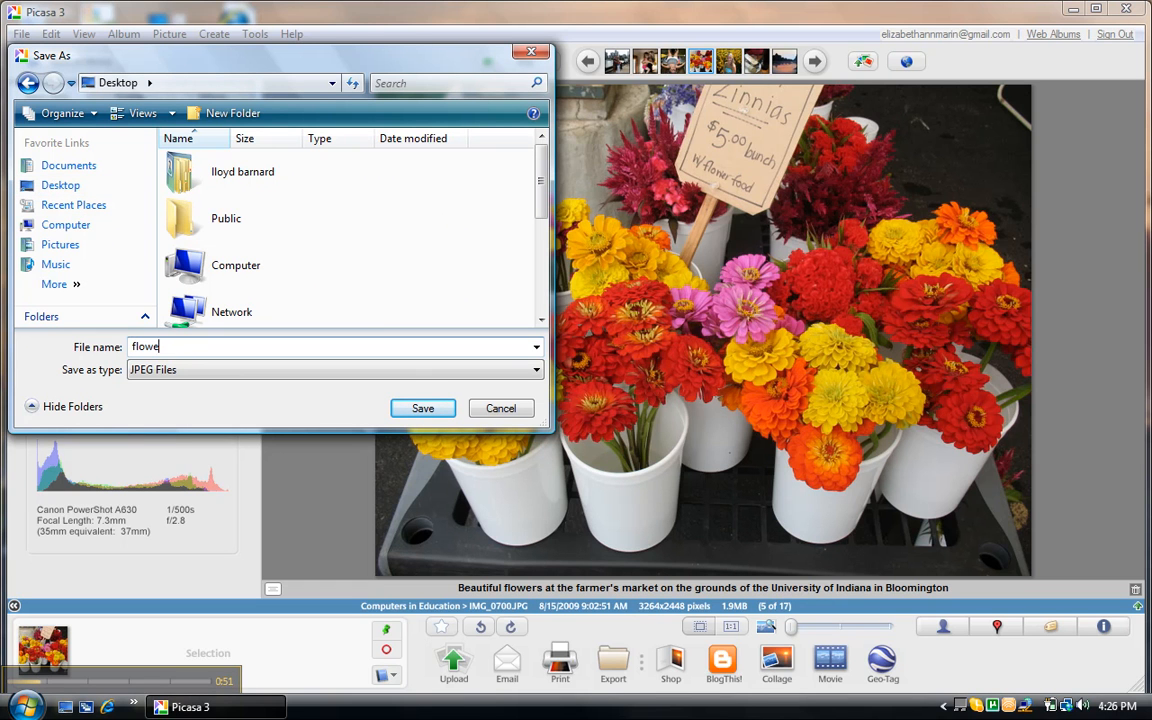
{"action": "type", "text": "rs"}
{"action": "key", "text": "Return"}
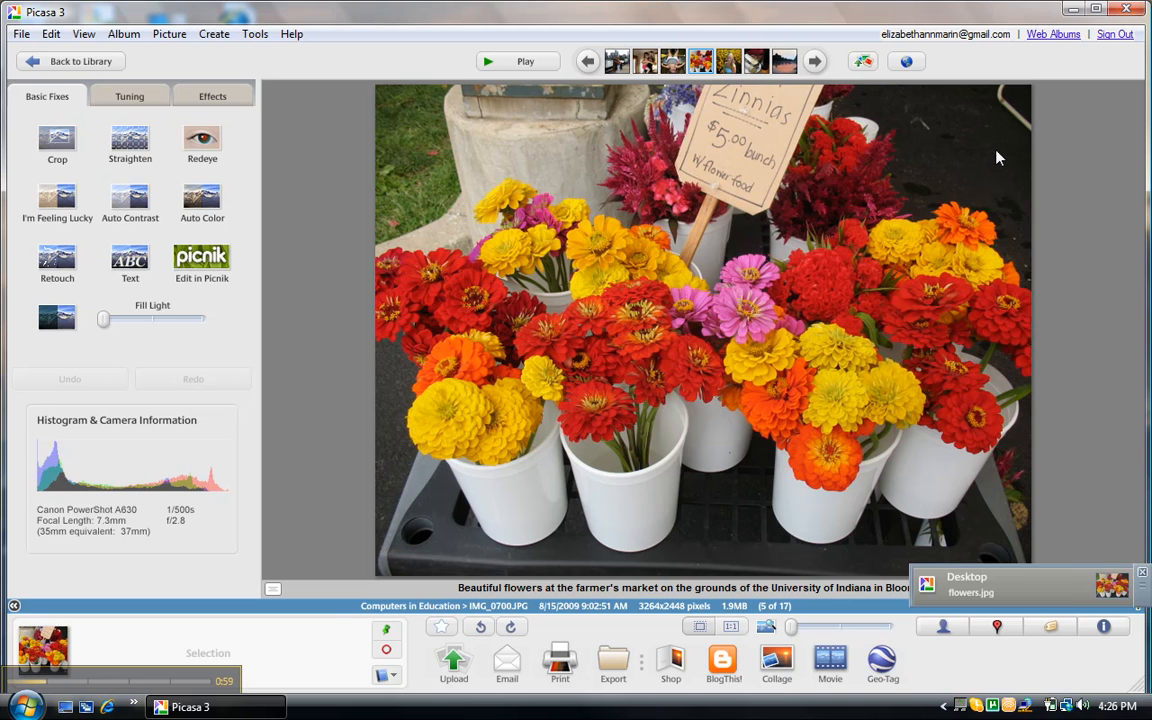
- Minimize Picasa so the desktop shows the new flowers icon
{"action": "left_click", "coordinate": [1072, 10]}
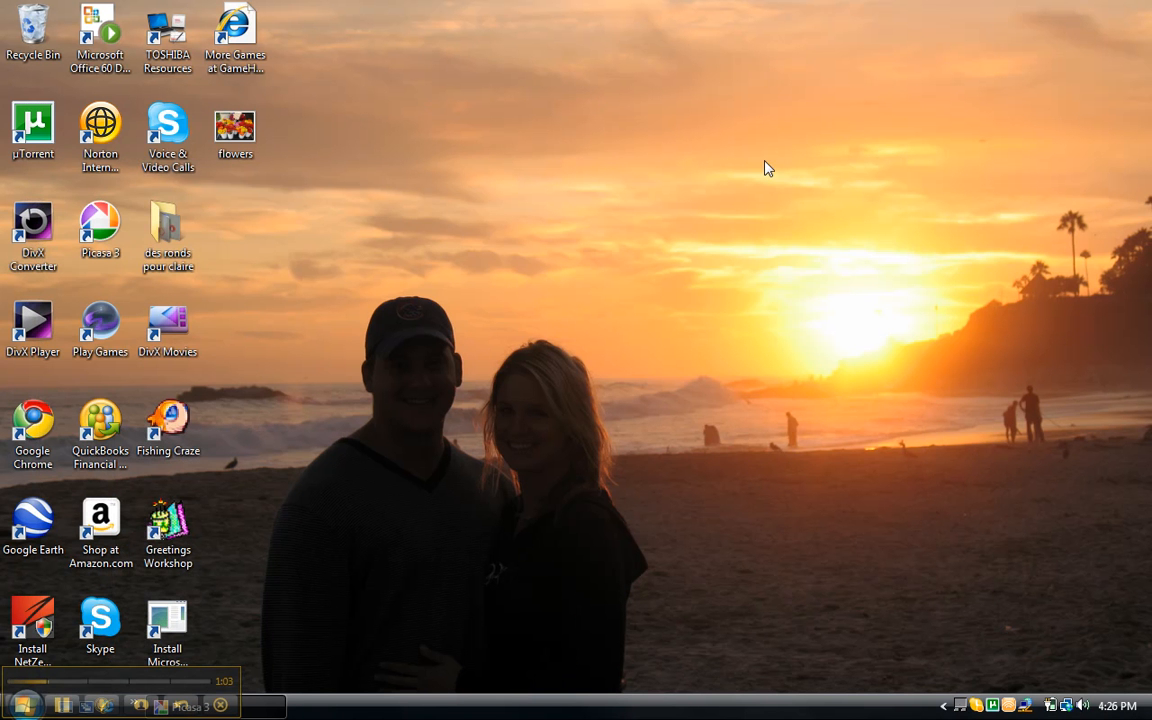